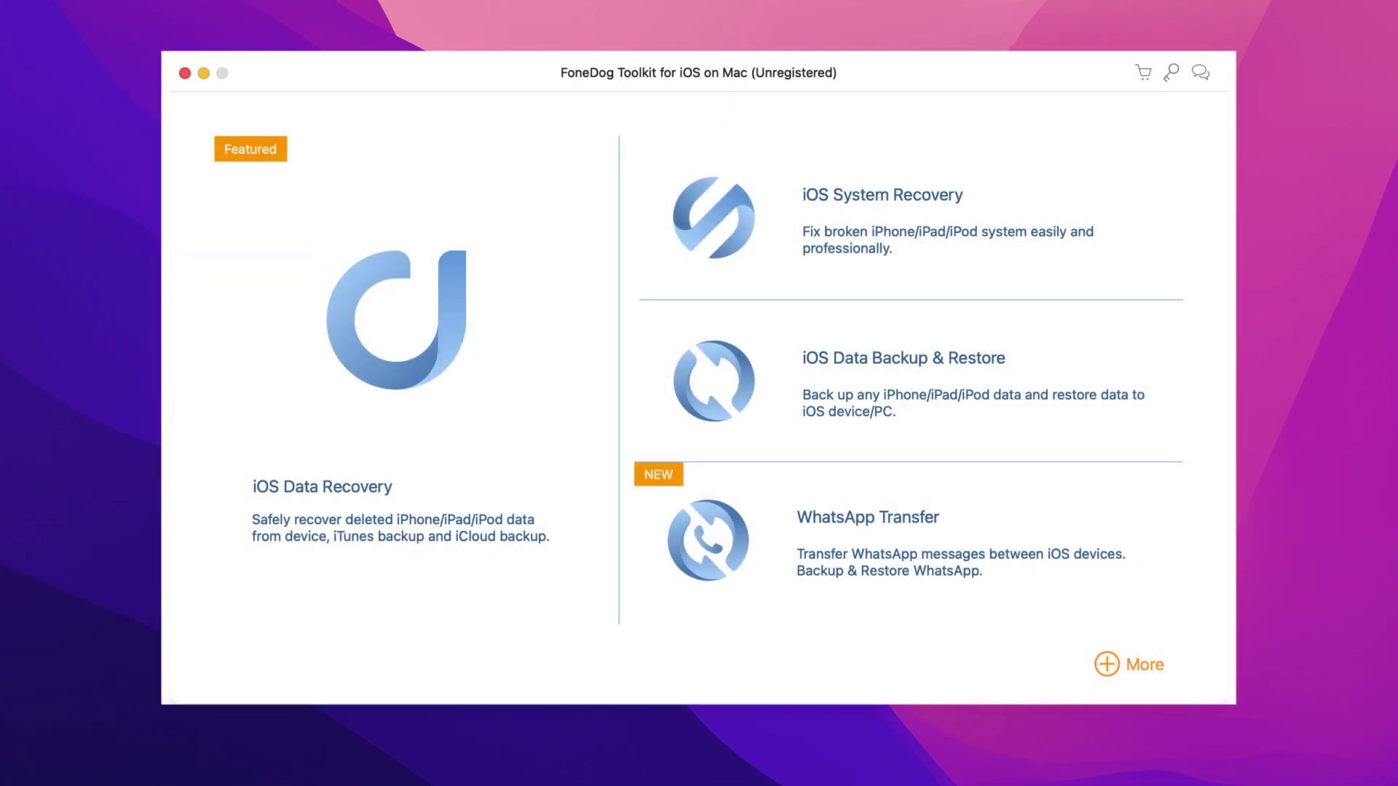
Step: Start a Standard iOS Data Backup of the connected iPhone from the Backup & Restore module
{"action": "left_click", "coordinate": [944, 411]}
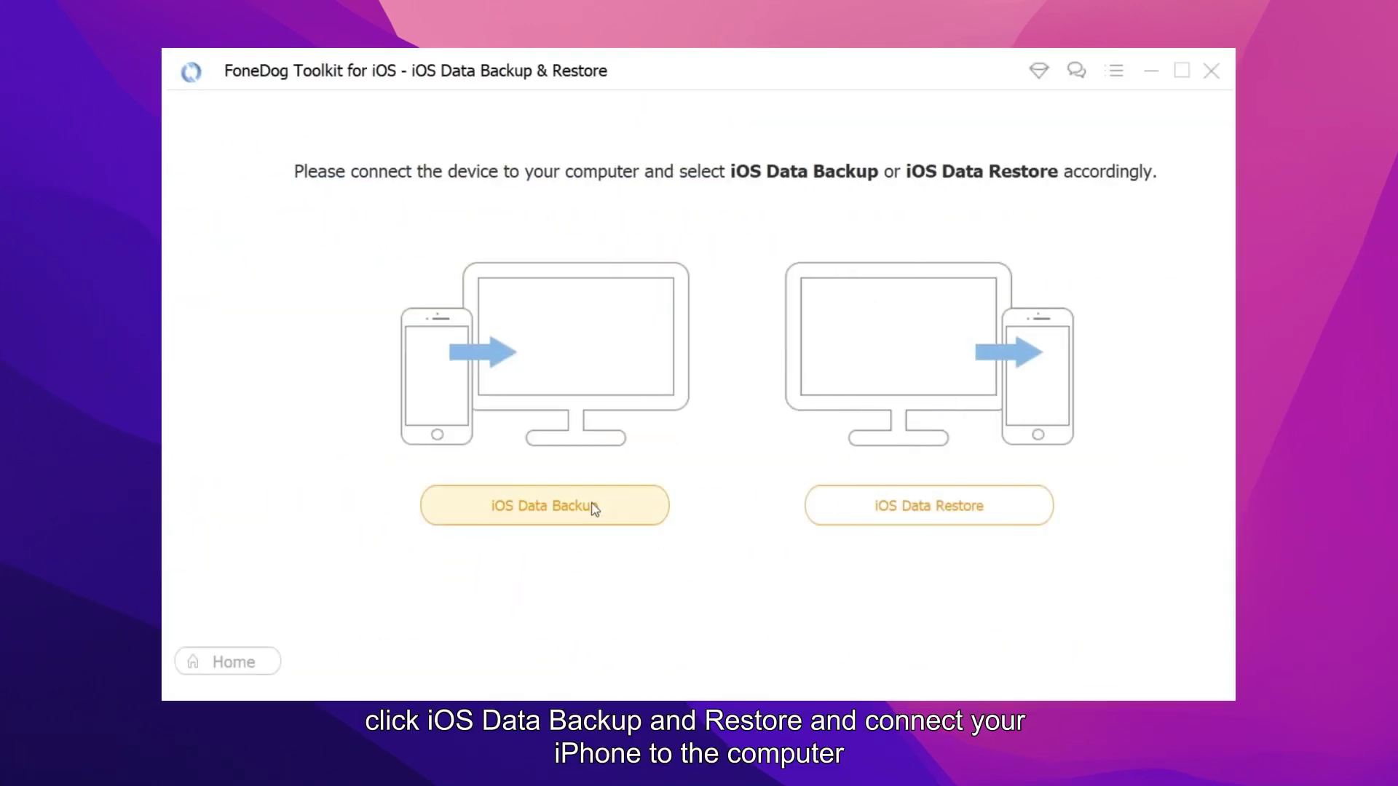
{"action": "left_click", "coordinate": [593, 509]}
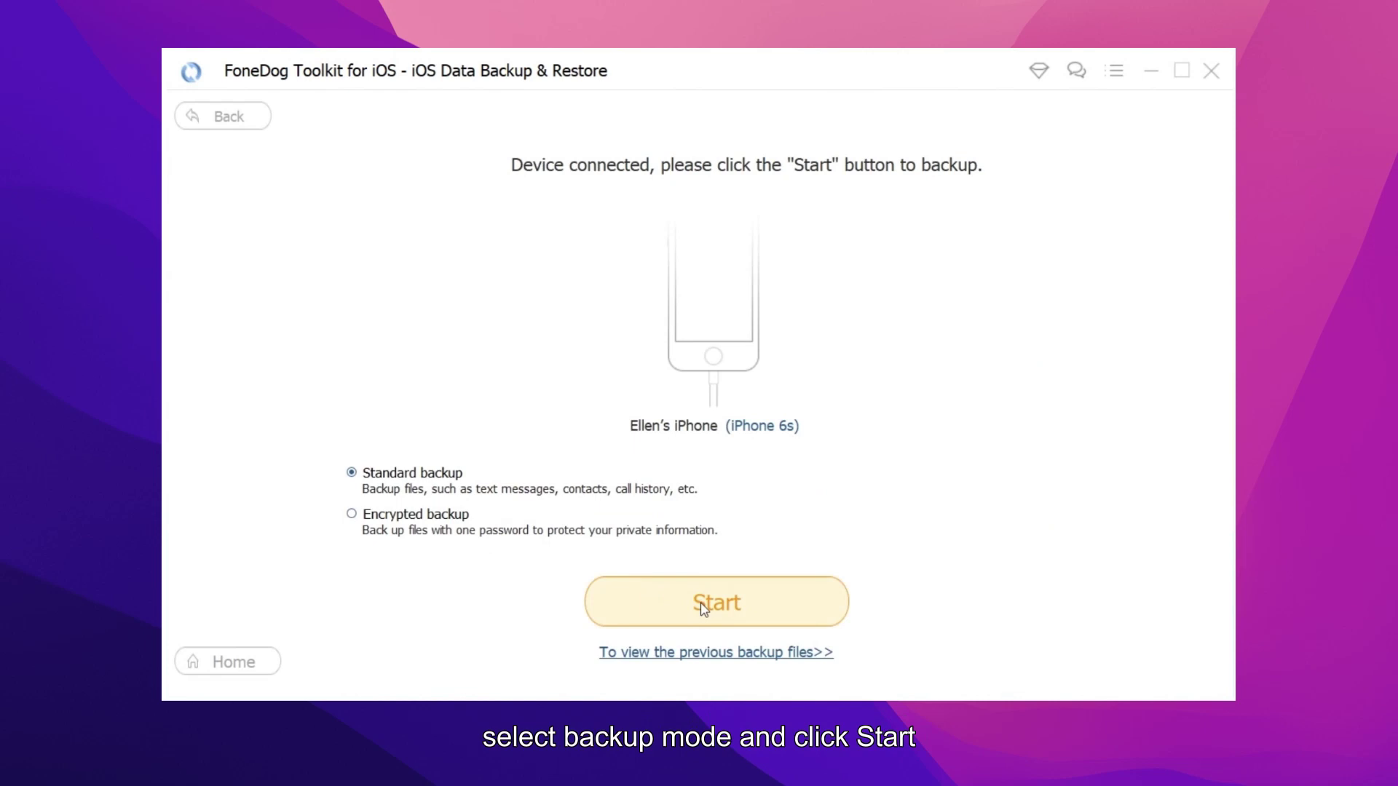
{"action": "left_click", "coordinate": [719, 607]}
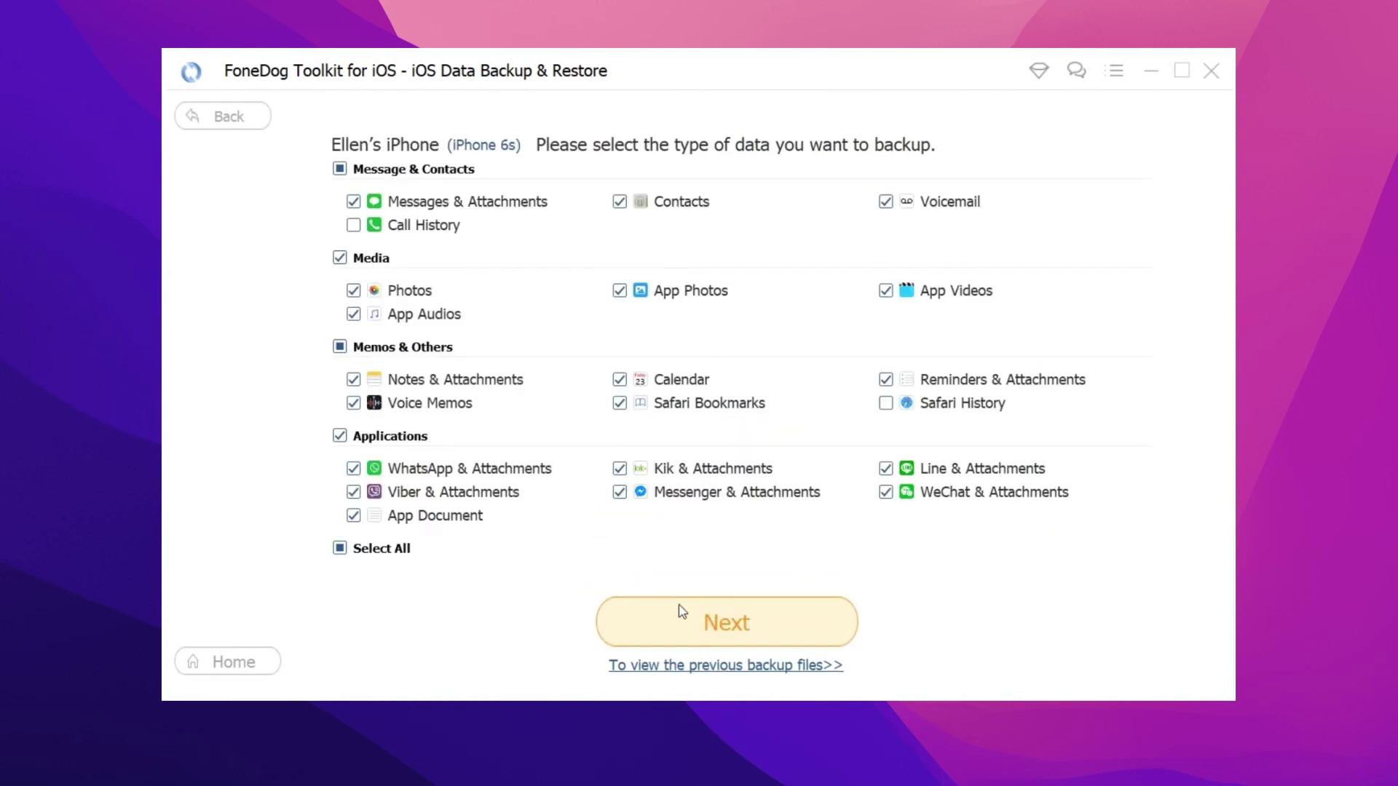
Step: Back up all checked data types, producing a 927.87 MB backup file
{"action": "left_click", "coordinate": [737, 633]}
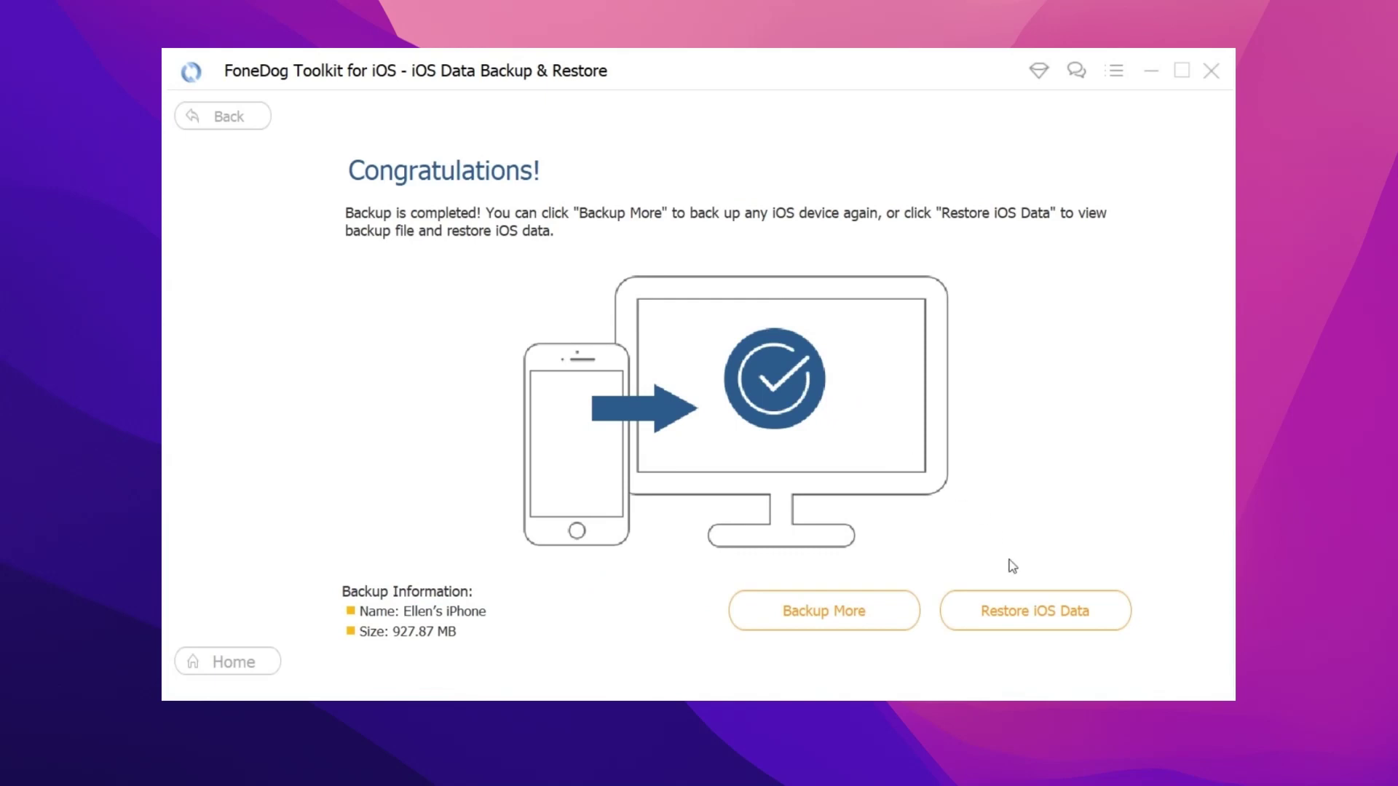
{"action": "left_click", "coordinate": [876, 511]}
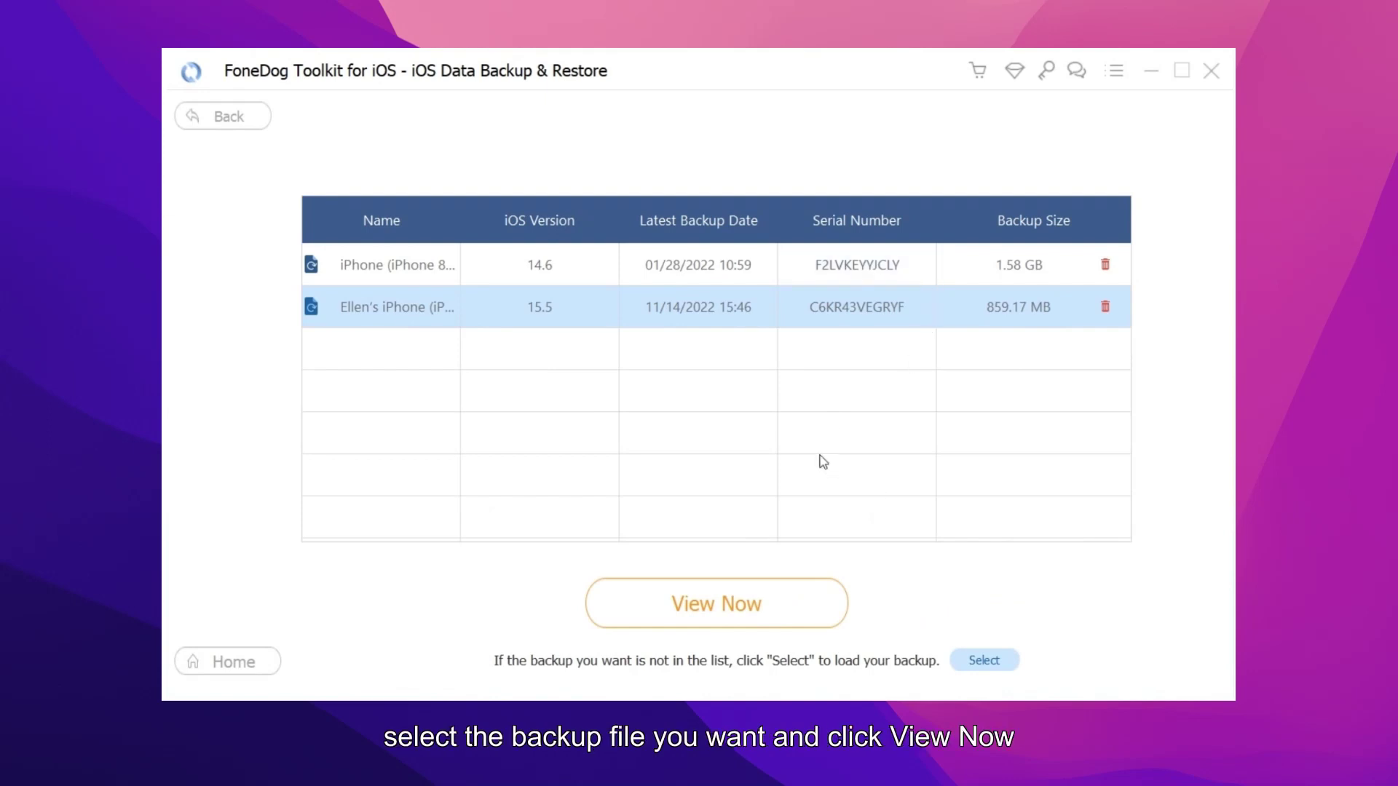
{"action": "left_click", "coordinate": [743, 605]}
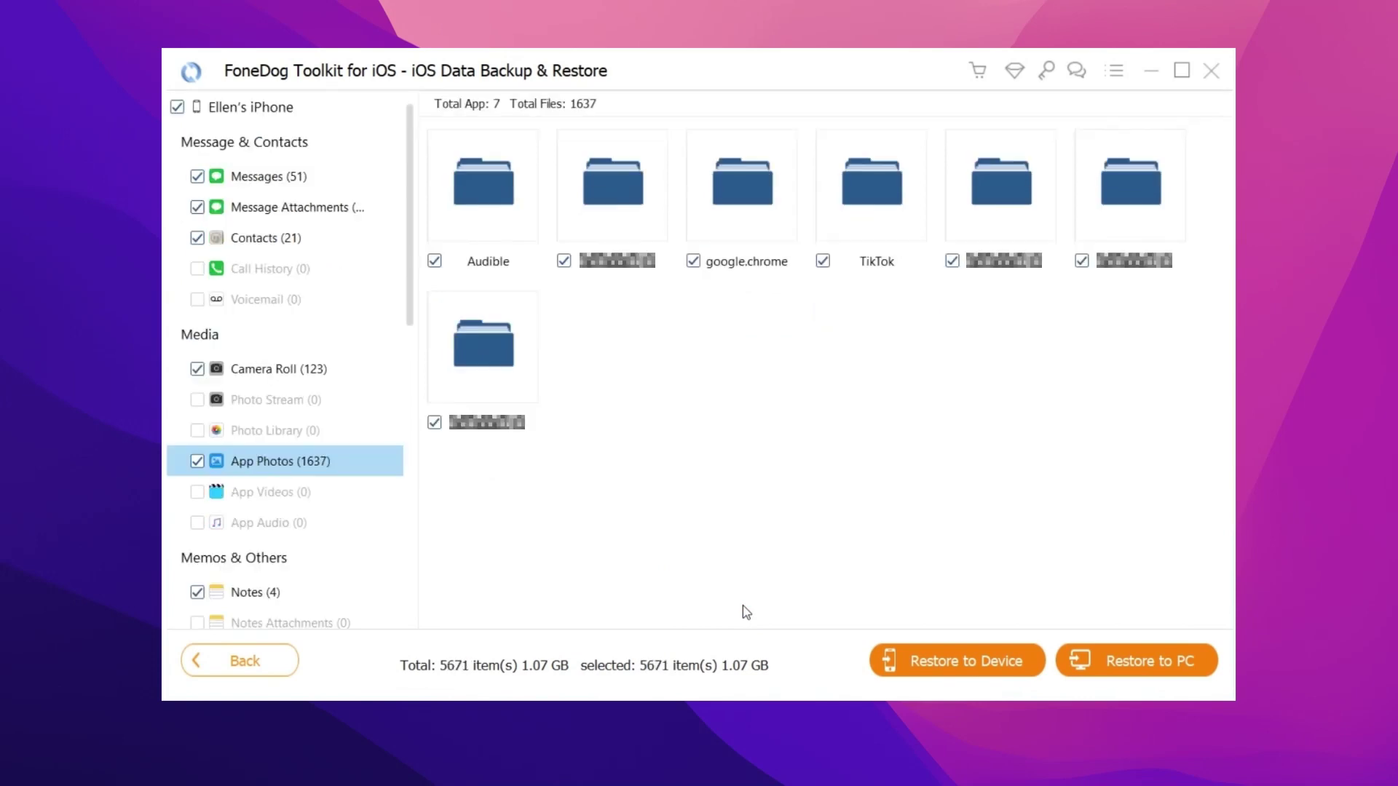
{"action": "scroll", "coordinate": [377, 571], "scroll_direction": "down", "scroll_amount": 3}
{"action": "scroll", "coordinate": [372, 566], "scroll_direction": "down", "scroll_amount": 3}
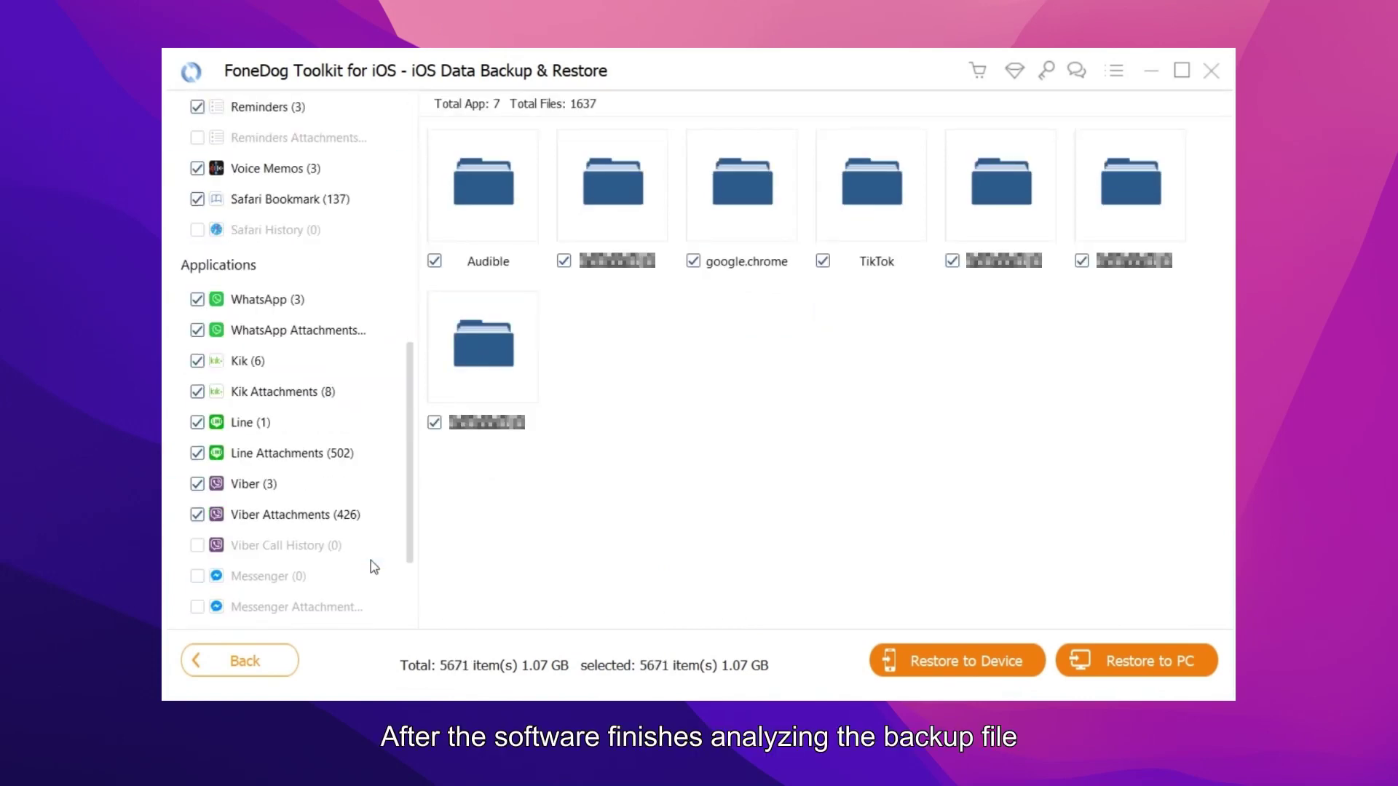
{"action": "scroll", "coordinate": [372, 566], "scroll_direction": "down", "scroll_amount": 2}
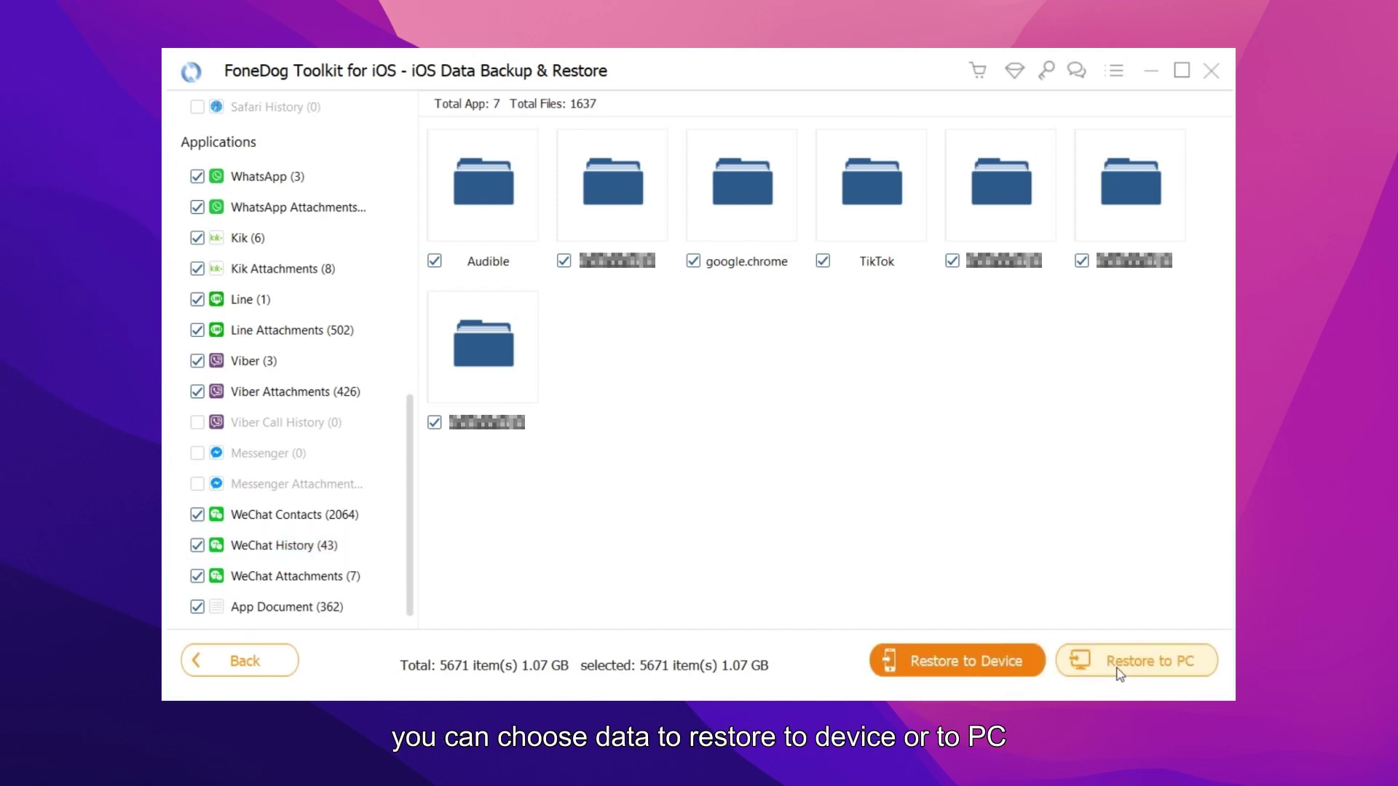
Step: Restore the backup to the iPhone, accepting the restore alert
{"action": "left_click", "coordinate": [1013, 667]}
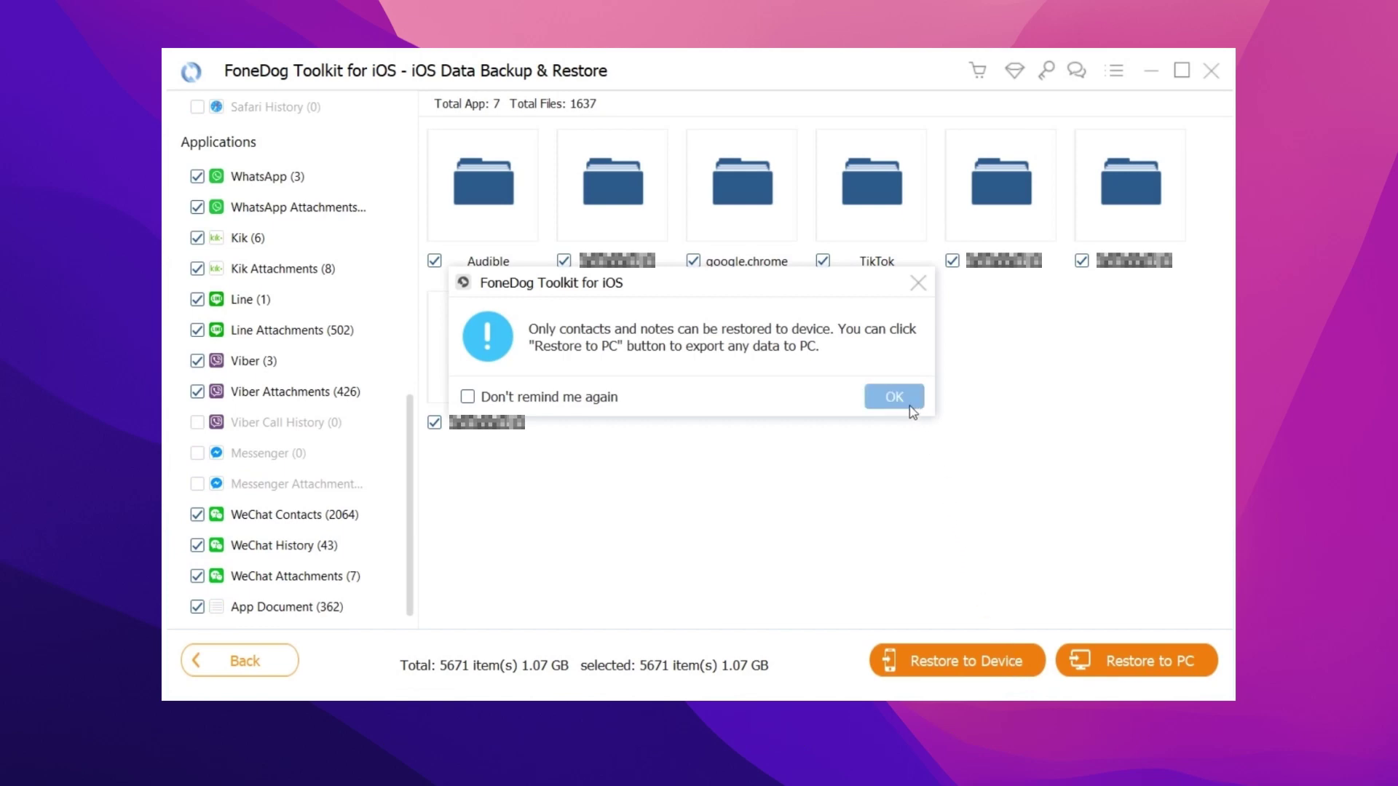
{"action": "left_click", "coordinate": [893, 396]}
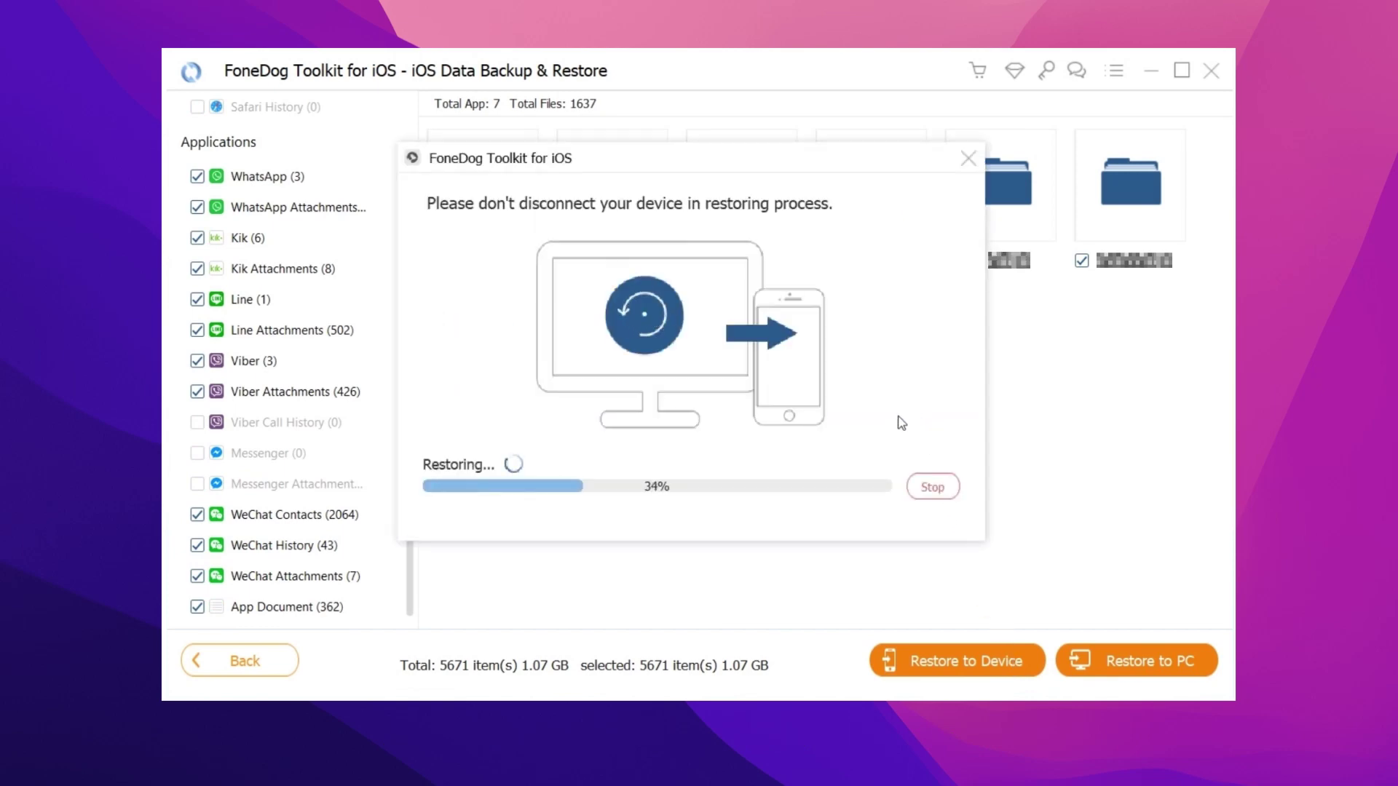